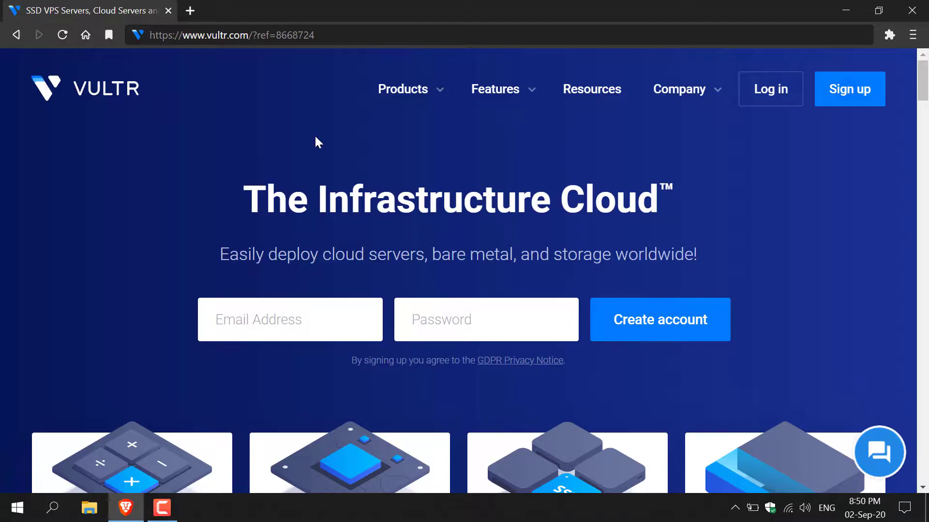
# Remove the referral number from the address and reload plain vultr.com
pyautogui.click(348, 36)
pyautogui.doubleClick(348, 35)
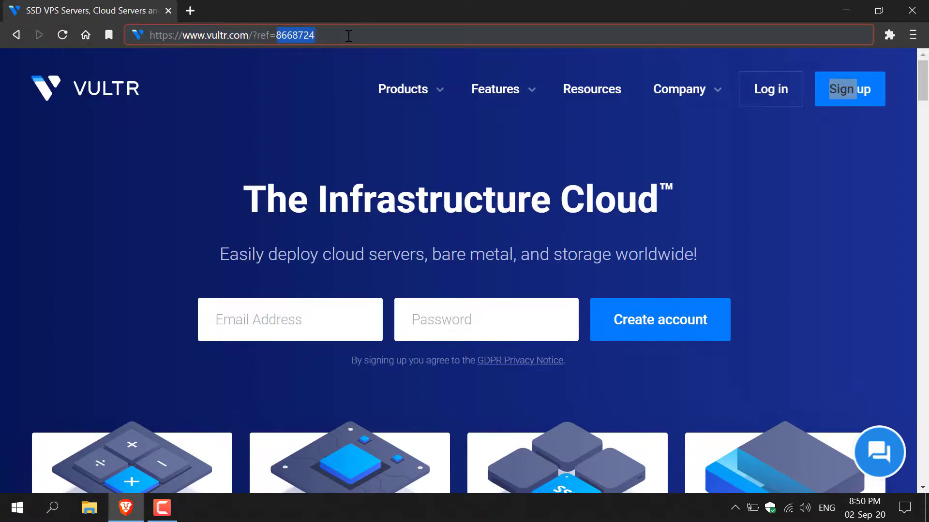
pyautogui.press('Return')
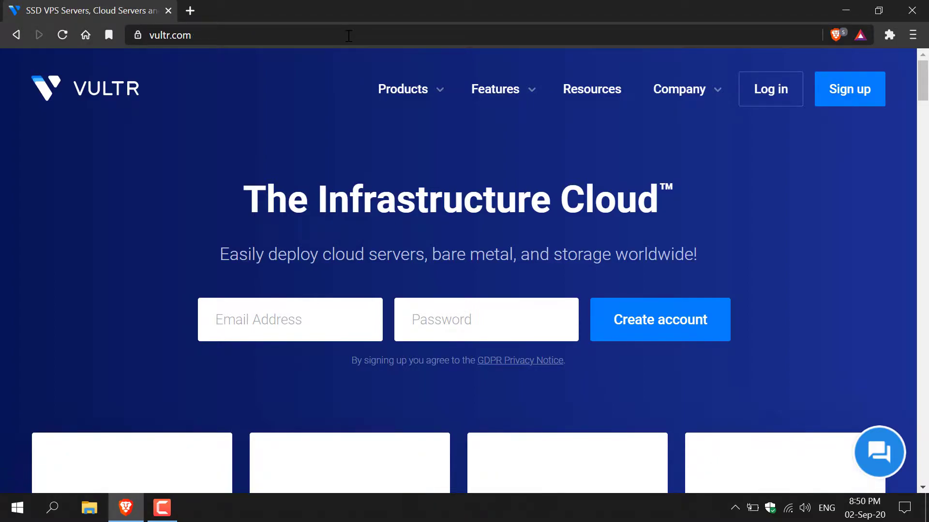
# Go from the sign-up page to the login page and sign in with the saved credentials
pyautogui.click(850, 107)
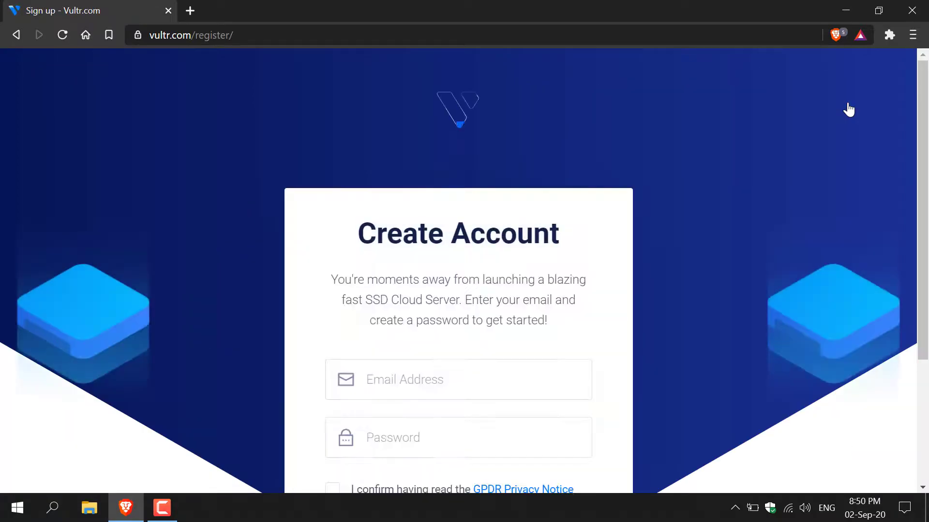
pyautogui.moveTo(919, 127); pyautogui.dragTo(879, 232)
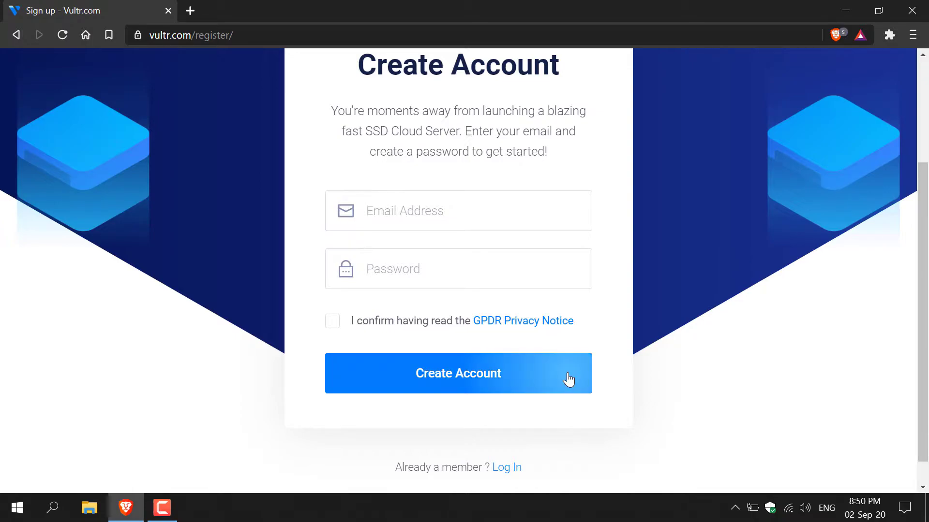
pyautogui.click(513, 467)
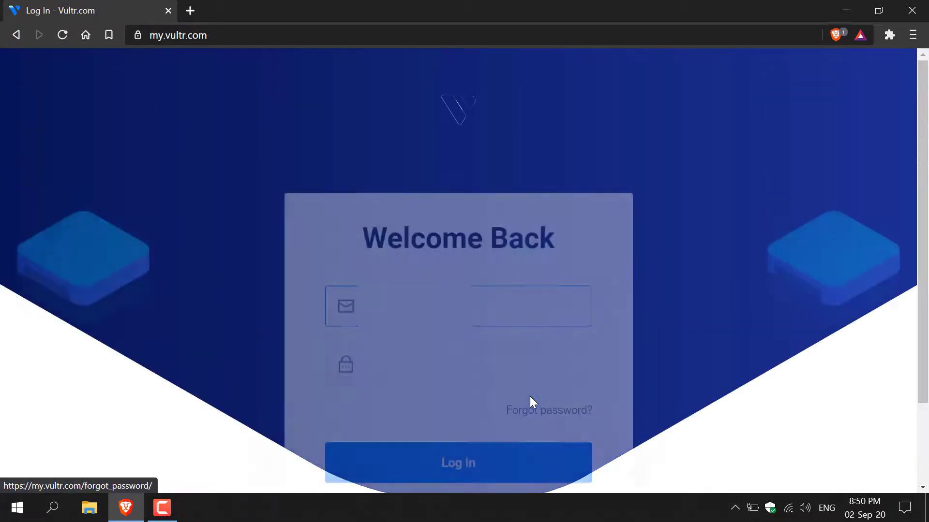
pyautogui.click(455, 443)
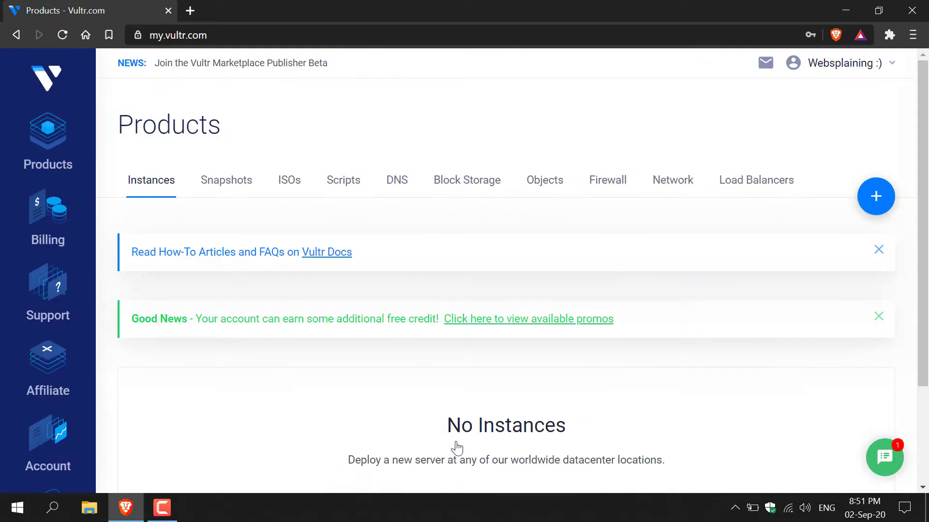
# View the Billing page, return to Products, and open the add-new-resource options
pyautogui.click(59, 232)
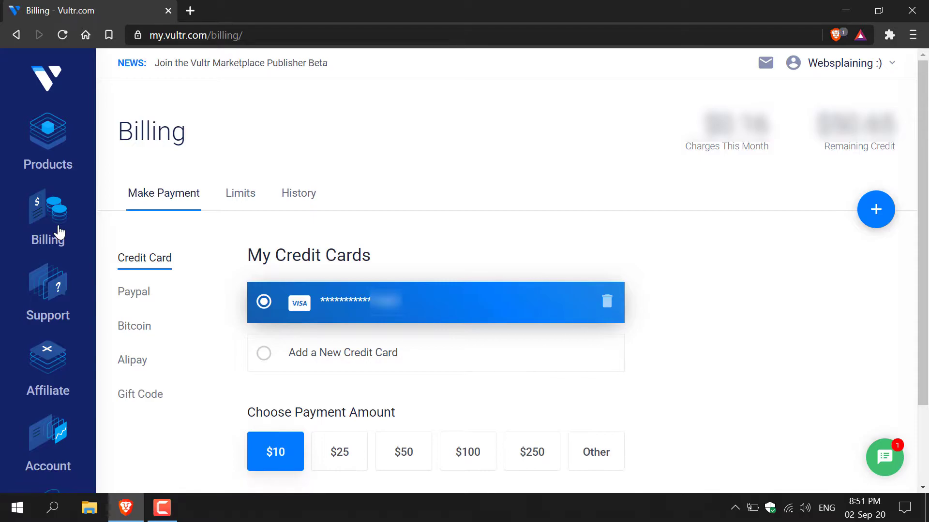
pyautogui.click(53, 155)
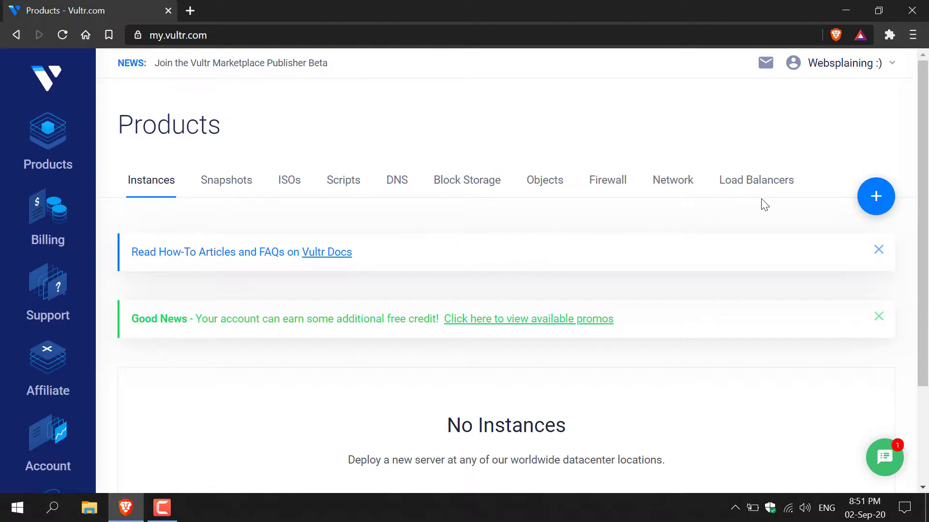
pyautogui.click(878, 206)
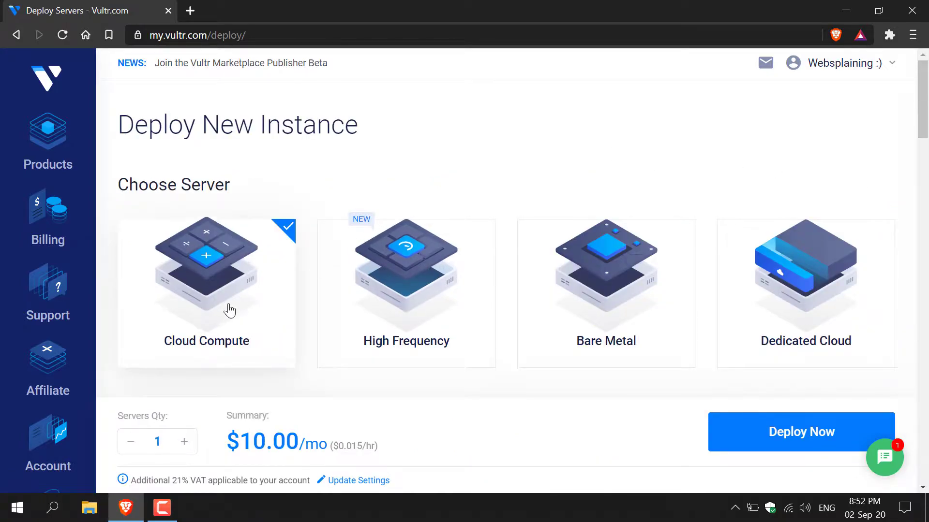
# Choose London, United Kingdom as the new Cloud Compute server's location
pyautogui.scroll(-5, 927, 127)
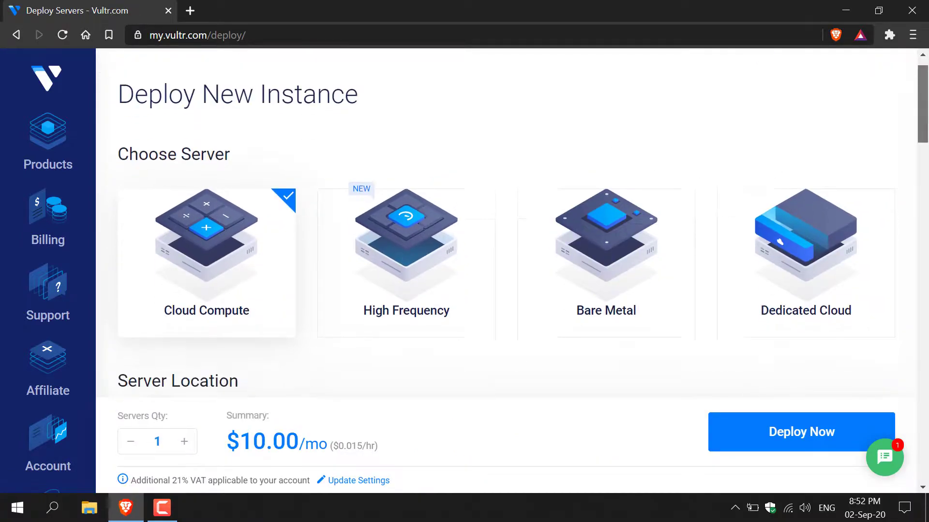
pyautogui.moveTo(927, 127); pyautogui.dragTo(927, 142)
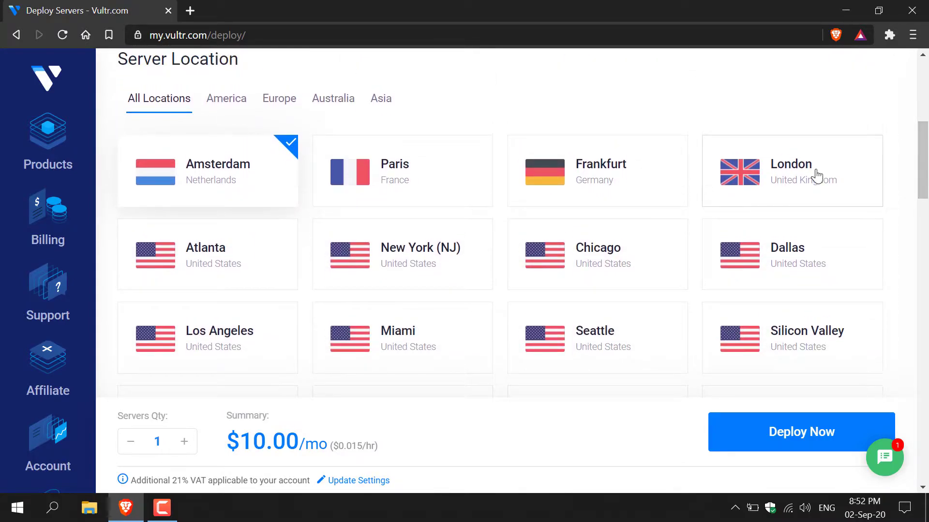
pyautogui.click(816, 175)
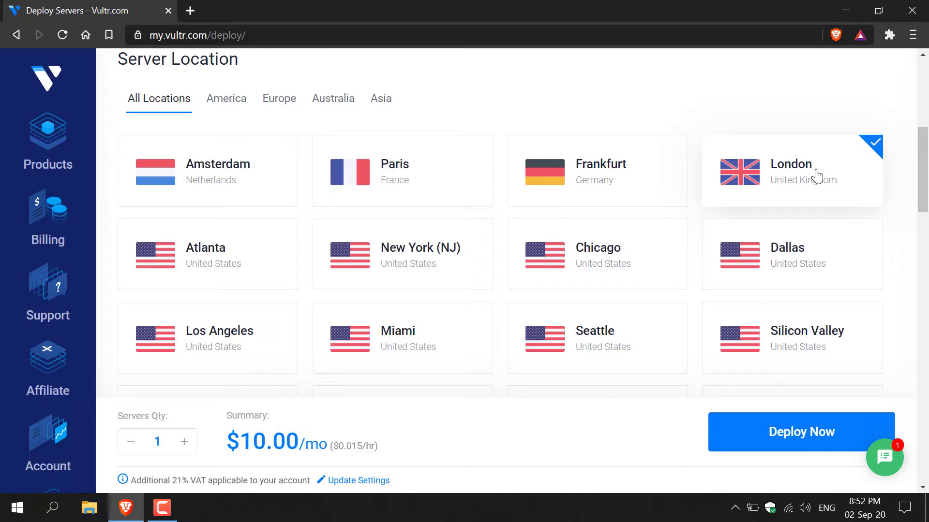
pyautogui.moveTo(925, 168); pyautogui.dragTo(925, 265)
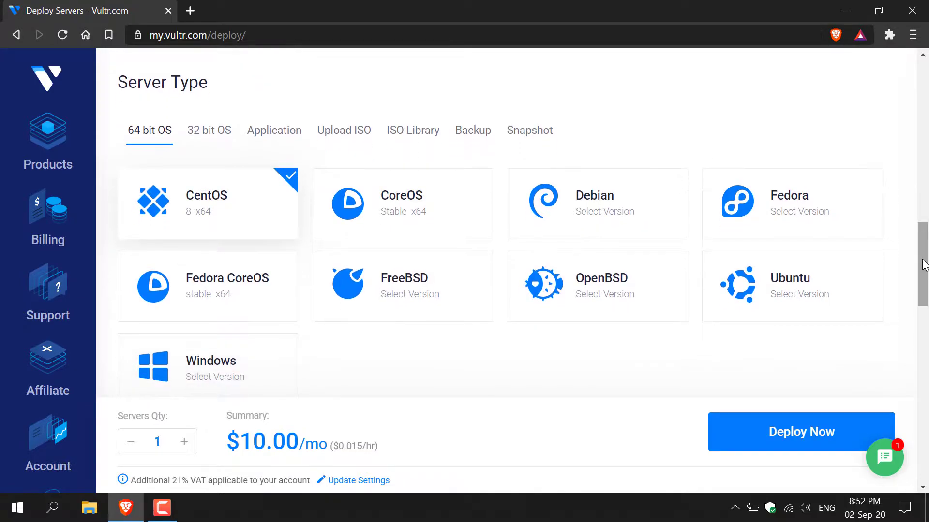
# Choose Windows 2016 x64 as the operating system, bringing the plan to $20.00/mo
pyautogui.click(278, 363)
pyautogui.scroll(-2, 326, 356)
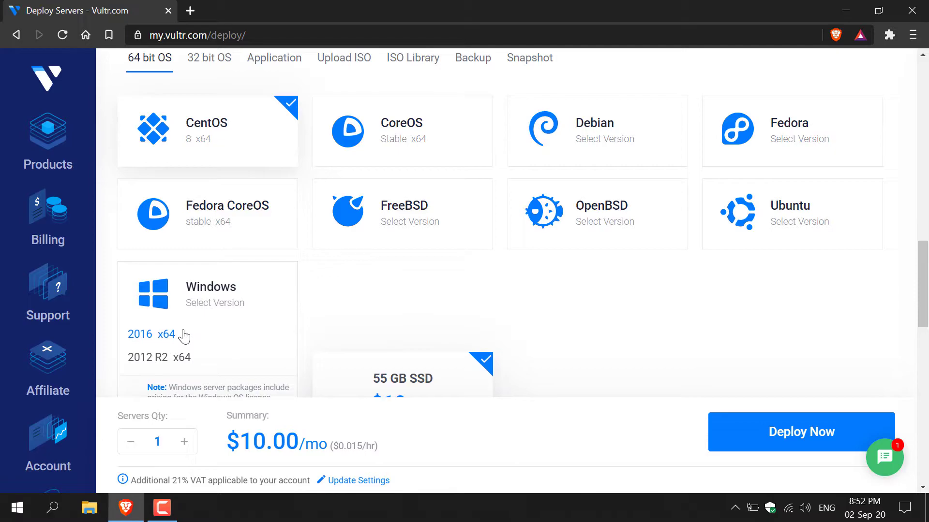
pyautogui.click(183, 337)
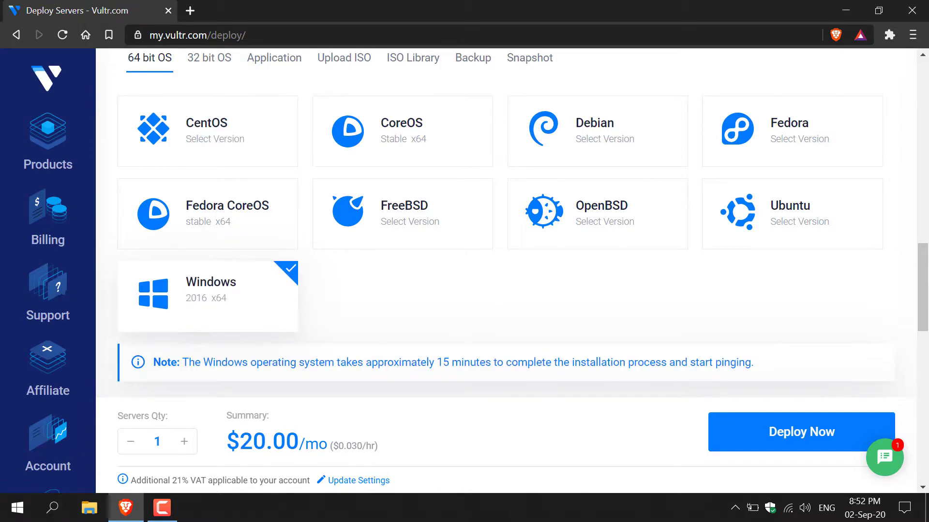
pyautogui.moveTo(918, 286); pyautogui.dragTo(917, 347)
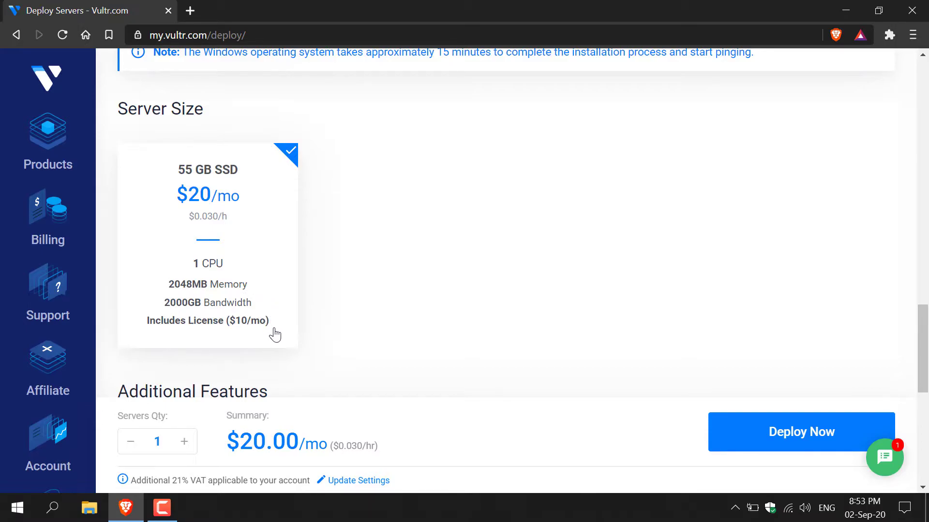
# Enter Windows_Server as the hostname and label, then deploy the server
pyautogui.moveTo(922, 384); pyautogui.dragTo(926, 437)
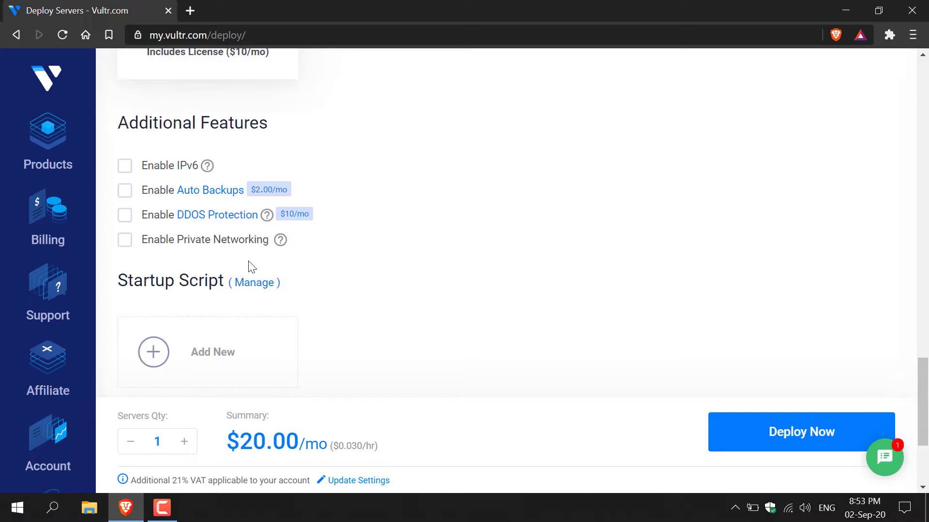
pyautogui.moveTo(918, 373); pyautogui.dragTo(926, 413)
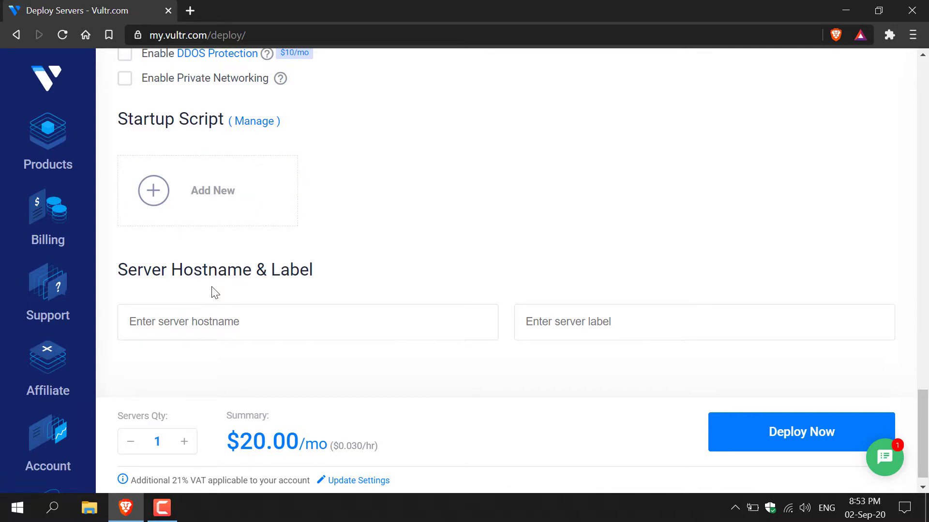
pyautogui.click(205, 327)
pyautogui.write('Windo')
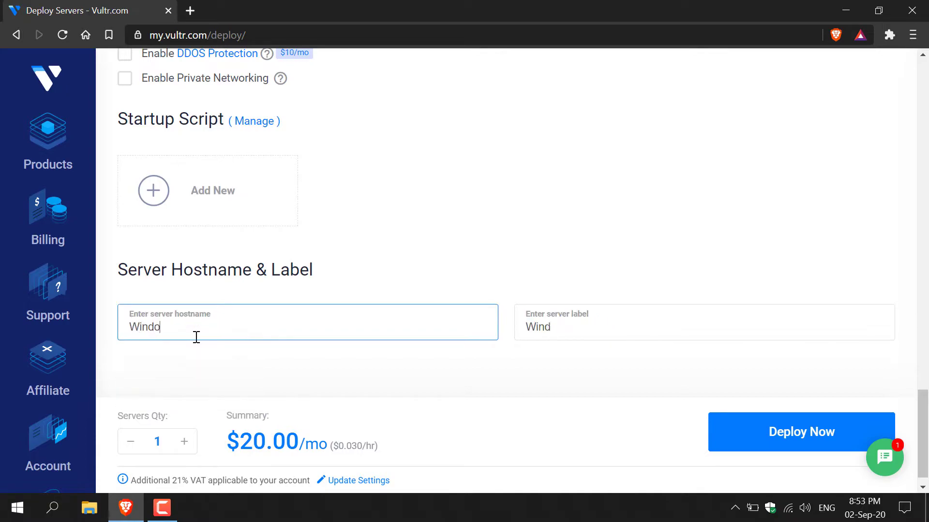
pyautogui.write('ws_Server')
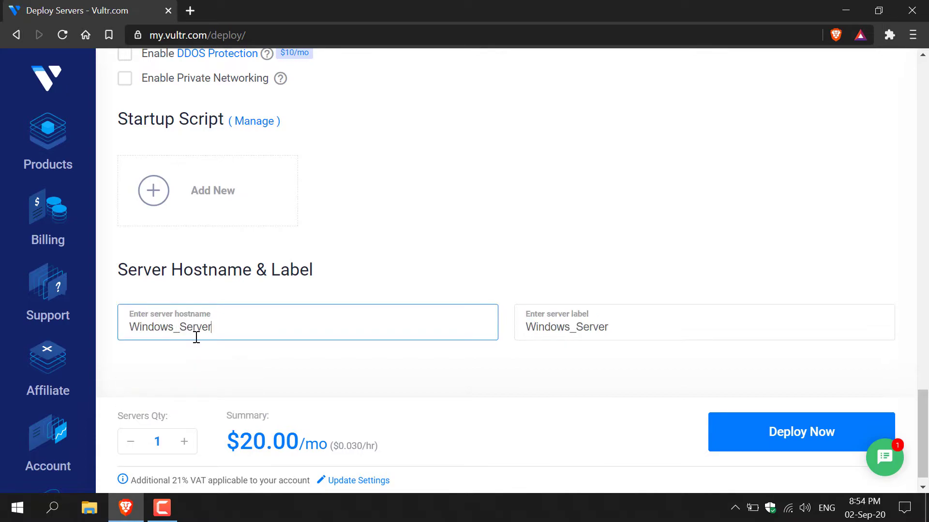
pyautogui.click(738, 431)
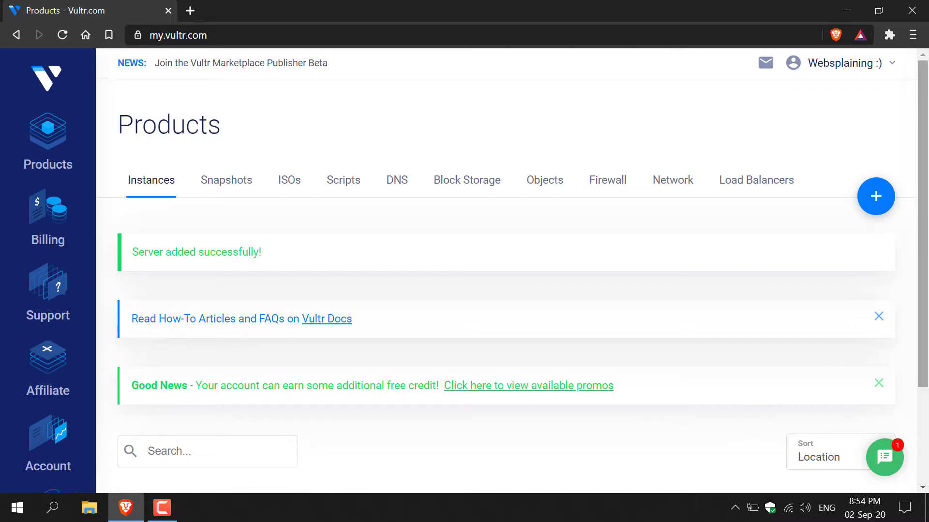
# Scroll the Instances list and watch Windows_Server until its status reads Running
pyautogui.moveTo(924, 174); pyautogui.dragTo(927, 269)
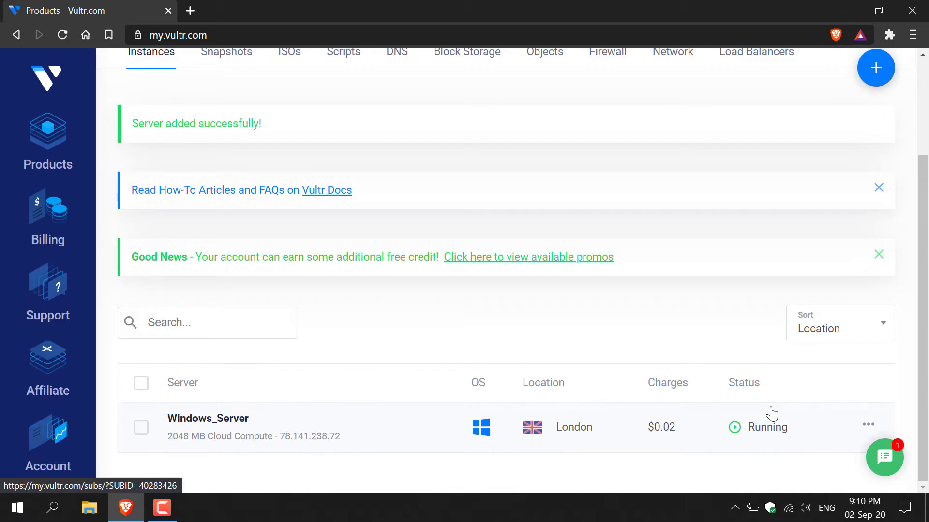
# Open Windows_Server's overview and reveal its Administrator password
pyautogui.click(377, 420)
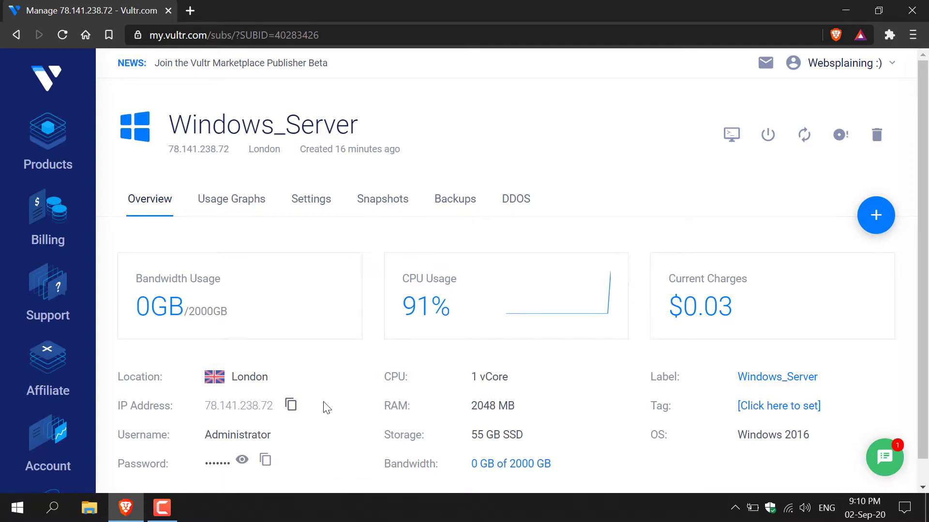
pyautogui.scroll(-1, 327, 408)
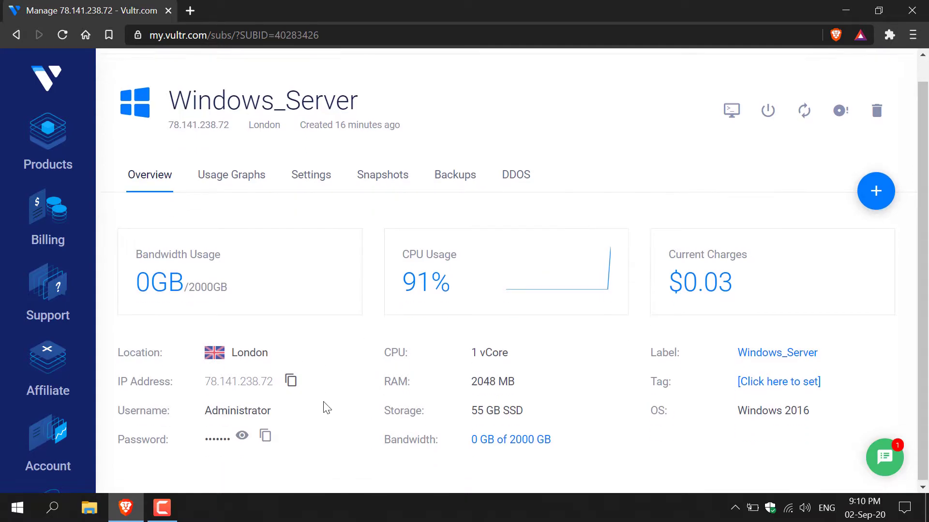
pyautogui.click(242, 438)
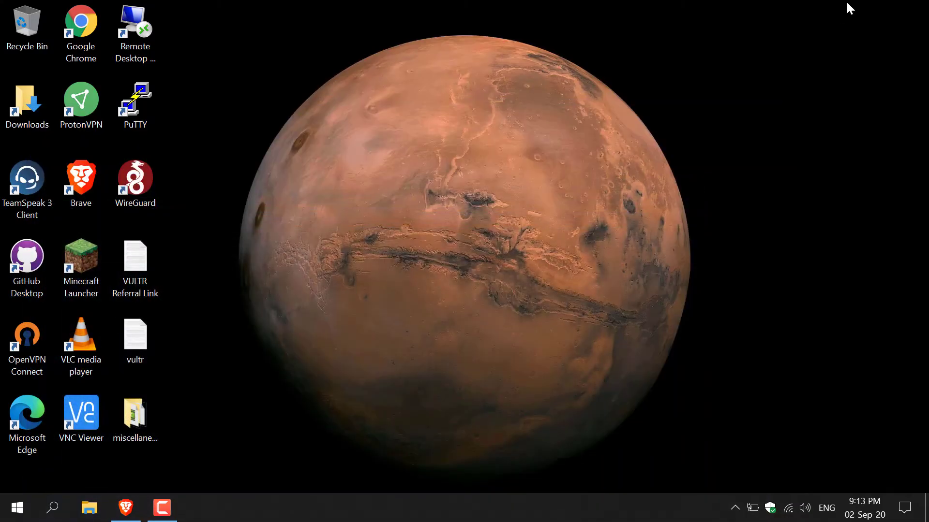
# Select the Remote Desktop Connection shortcut on the desktop
pyautogui.click(138, 37)
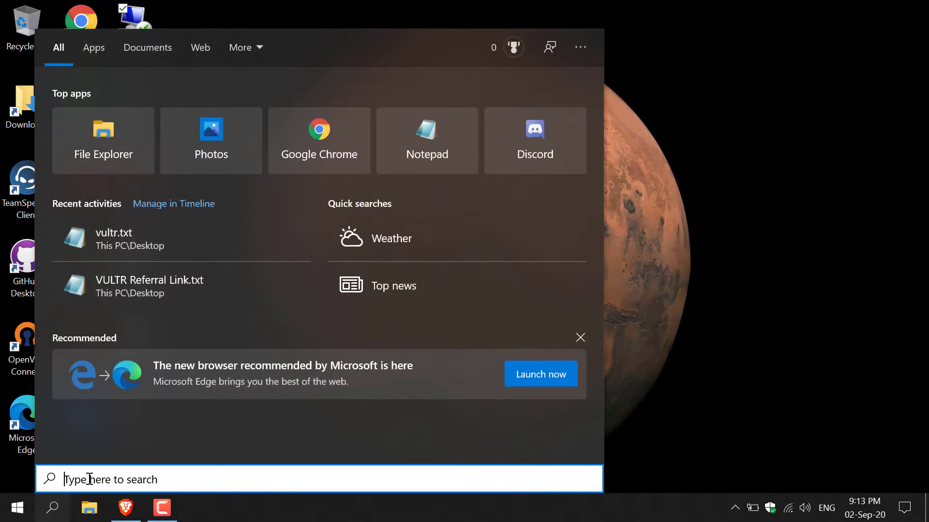
# Launch Remote Desktop Connection from search, then return to the Vultr server page in Brave
pyautogui.write('remote desktop c')
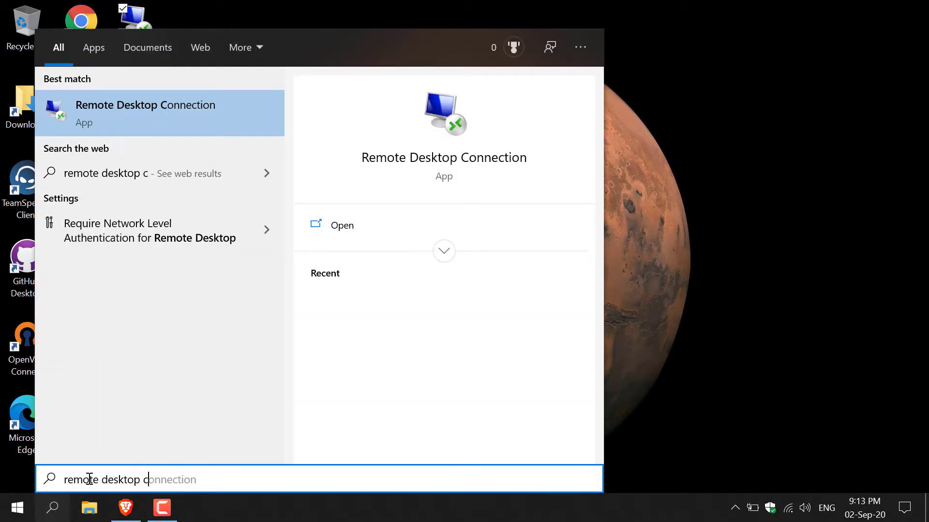
pyautogui.write('onnection')
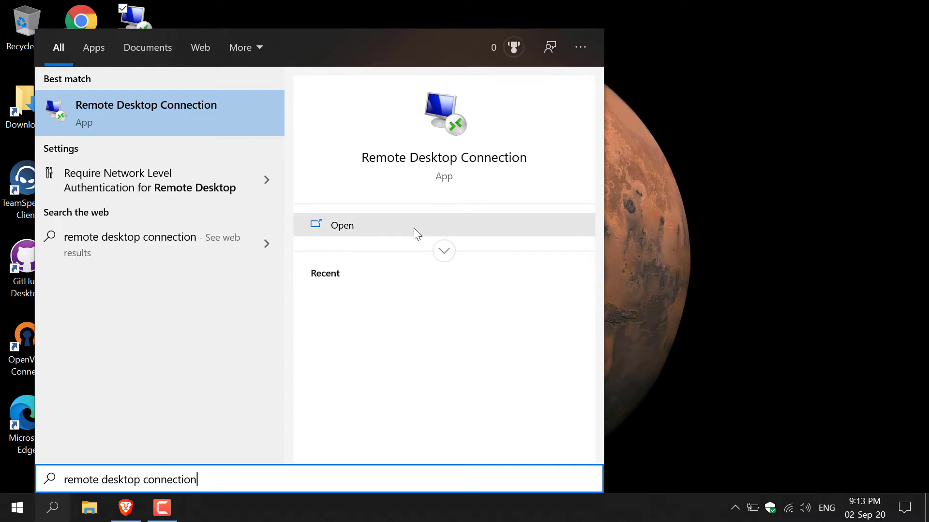
pyautogui.click(411, 227)
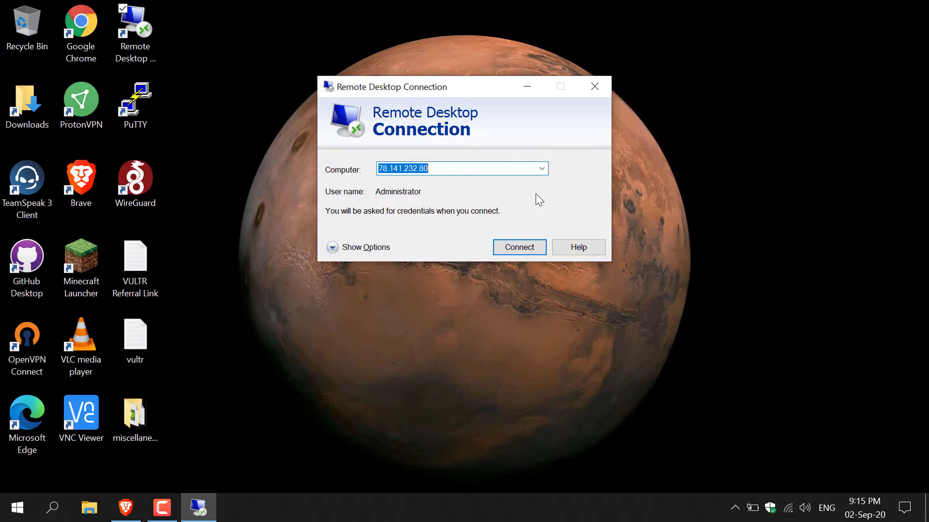
pyautogui.click(126, 507)
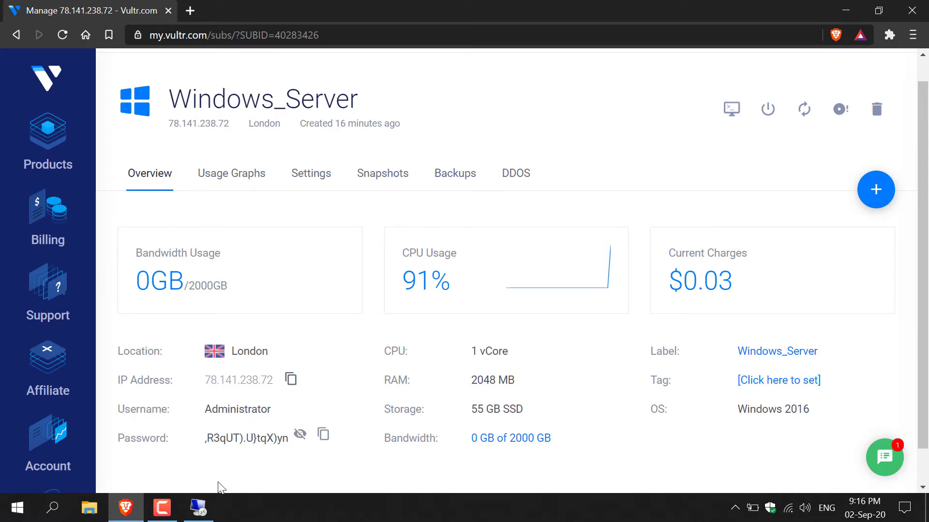
# Point Remote Desktop Connection at 78.141.238.72 by pasting the IP, and connect
pyautogui.click(207, 515)
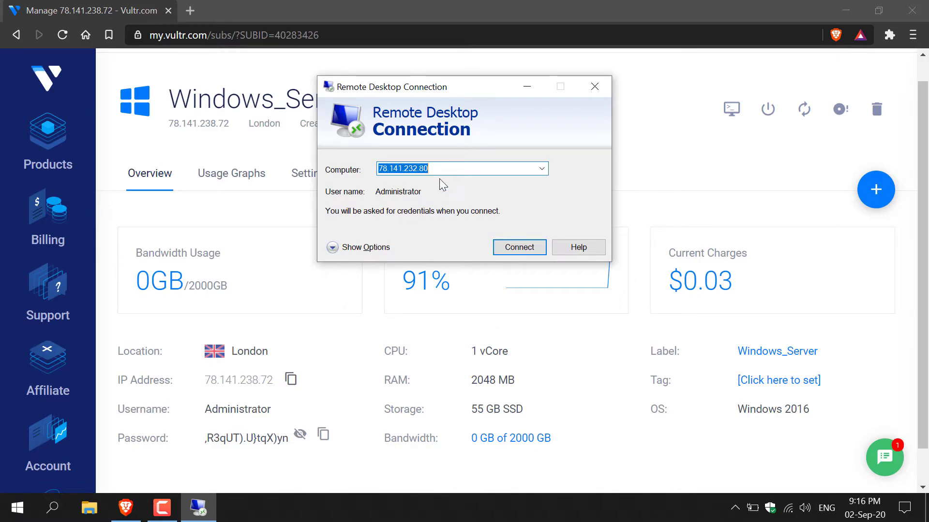
pyautogui.write('78.141.238.72')
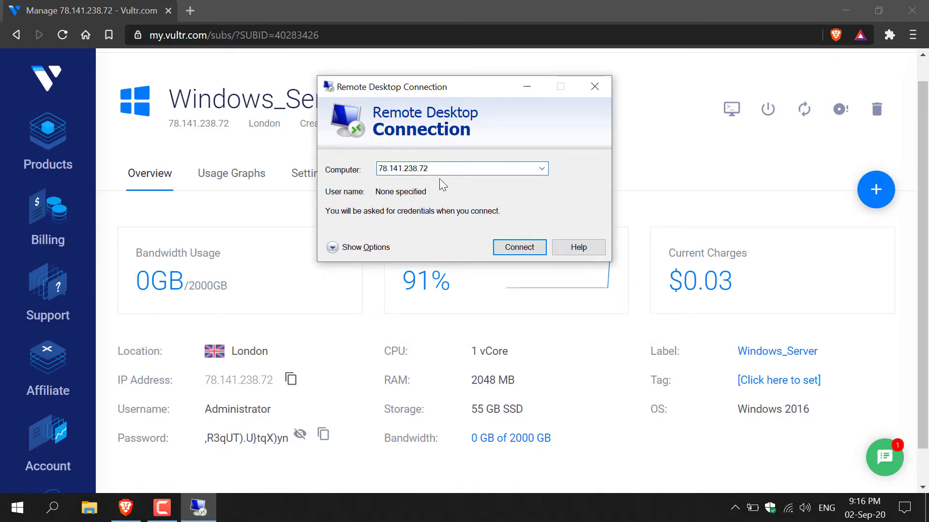
pyautogui.click(527, 242)
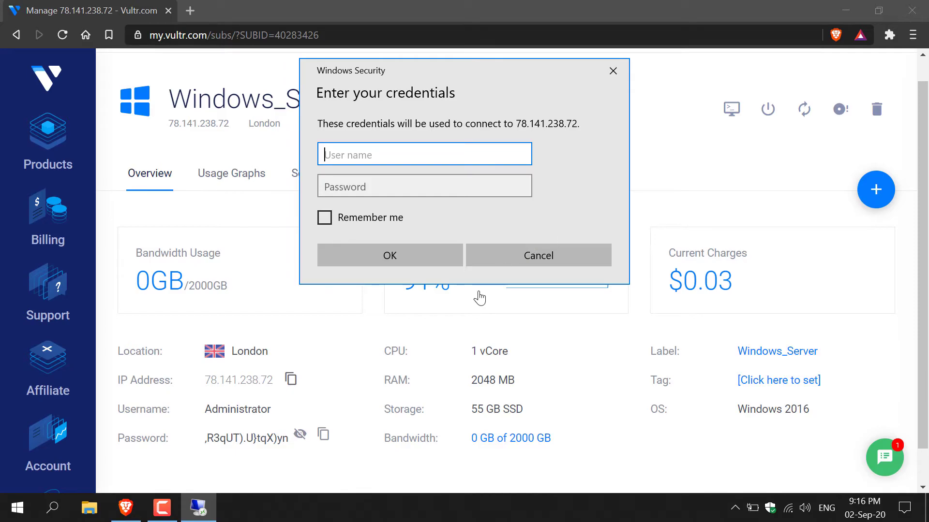
# Copy the administrator user name from the Vultr server page into the credentials prompt
pyautogui.click(298, 412)
pyautogui.moveTo(271, 409); pyautogui.dragTo(209, 410)
pyautogui.hotkey('ctrl', 'c')
pyautogui.click(199, 508)
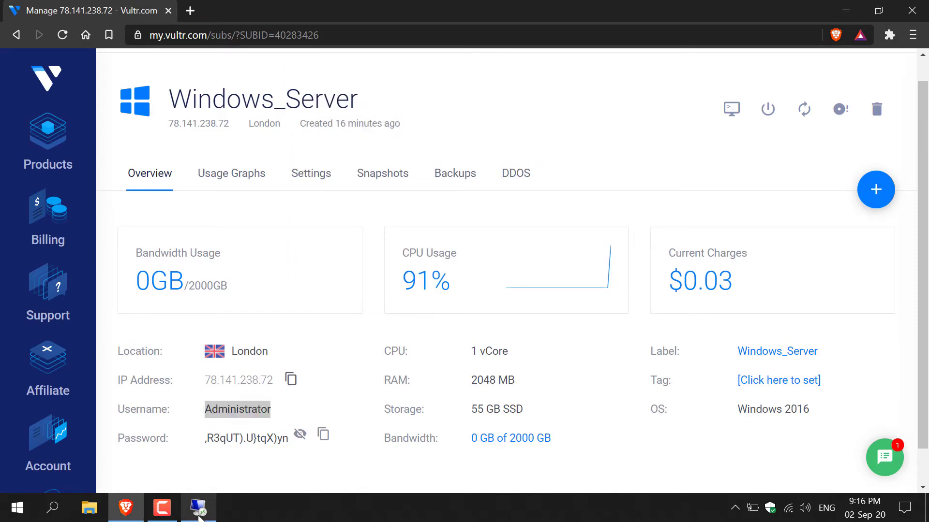
pyautogui.hotkey('ctrl', 'v')
# Paste the server's password from the Vultr page, tick Remember me, and submit
pyautogui.click(354, 390)
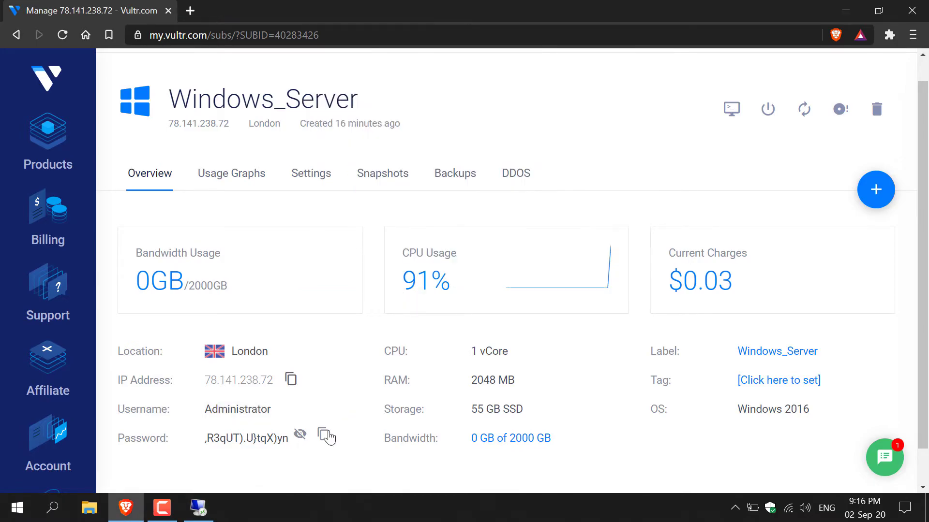
pyautogui.click(323, 434)
pyautogui.click(198, 508)
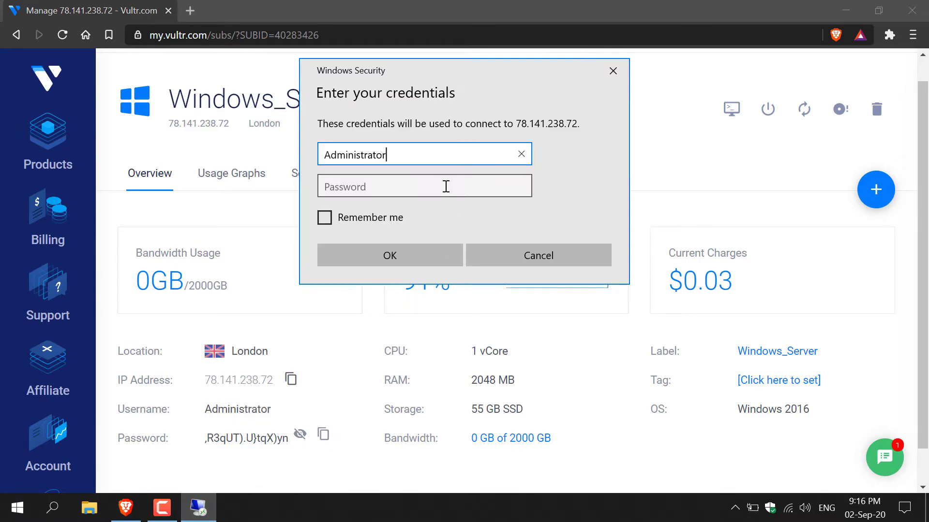
pyautogui.click(431, 188)
pyautogui.hotkey('ctrl', 'v')
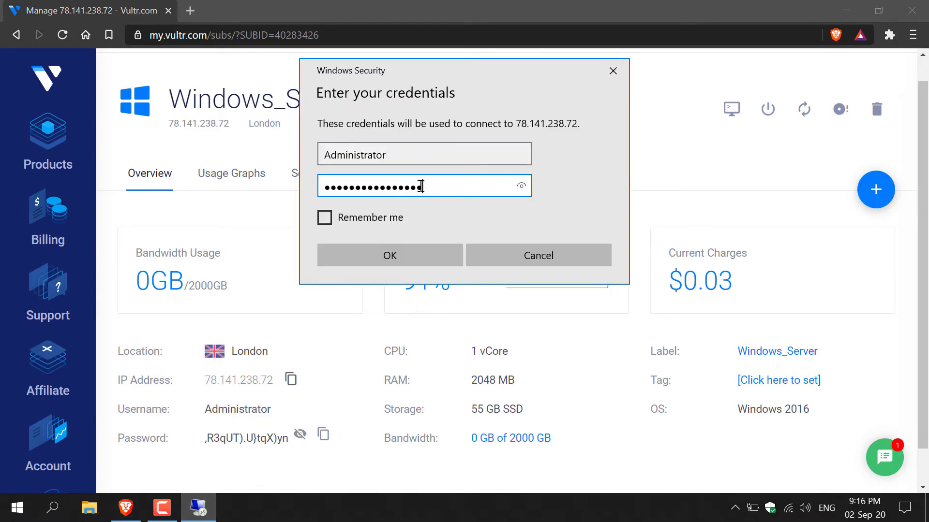
pyautogui.click(329, 223)
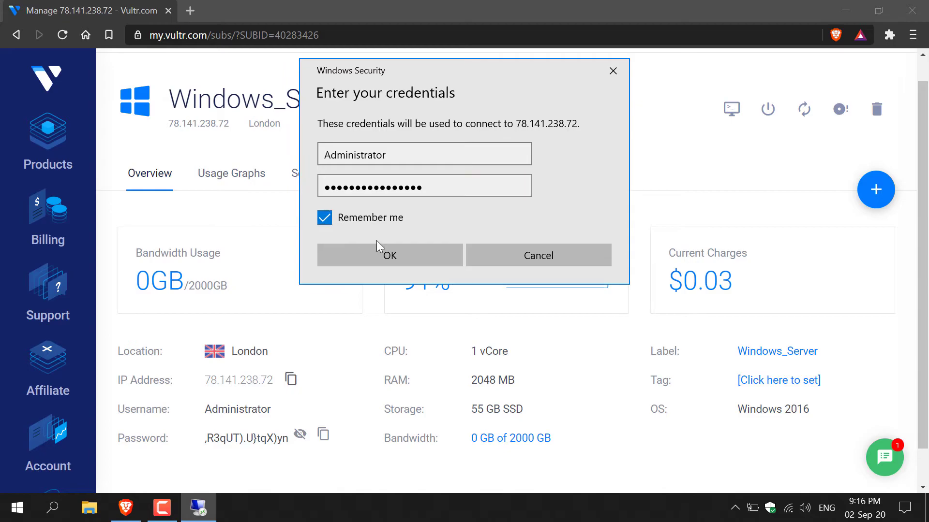
pyautogui.click(389, 252)
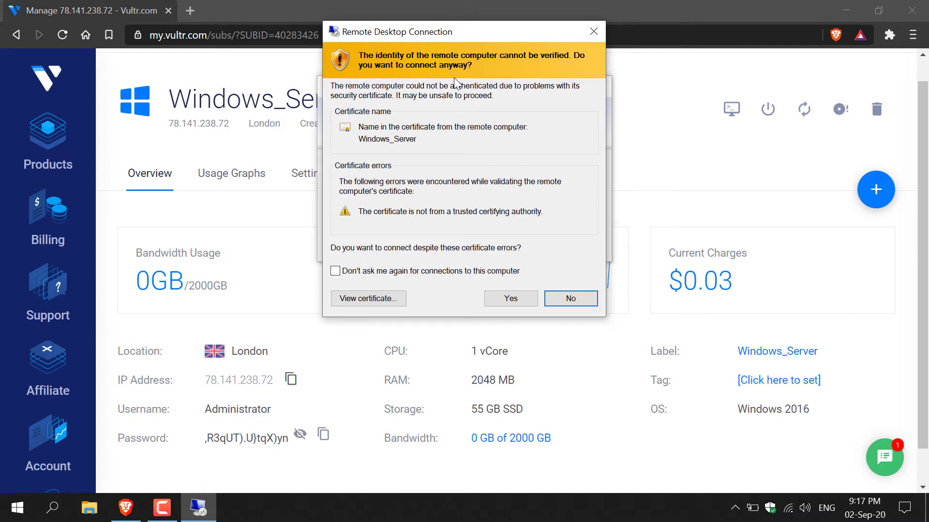
# Suppress future certificate warnings for this server and accept the certificate to continue
pyautogui.click(343, 273)
pyautogui.click(517, 300)
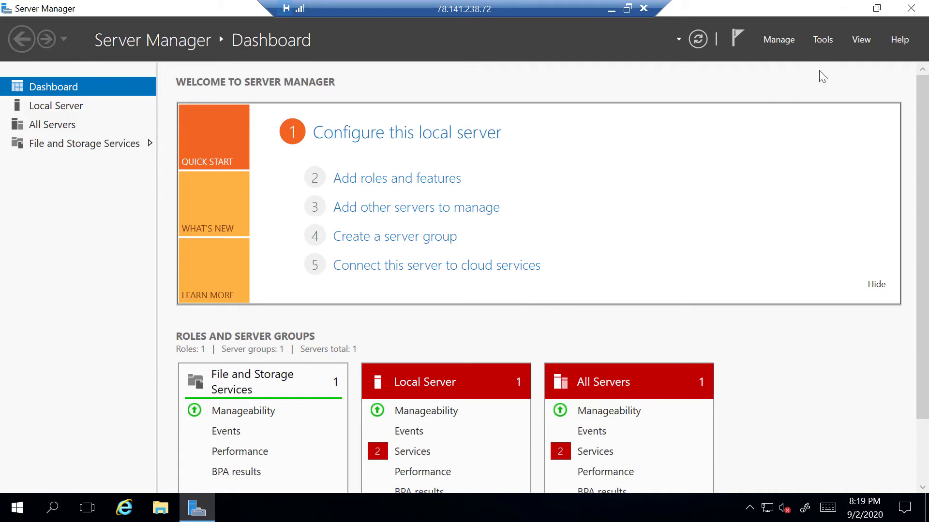
# Minimize Server Manager once the session opens to reveal the Windows Server 2016 desktop
pyautogui.click(843, 8)
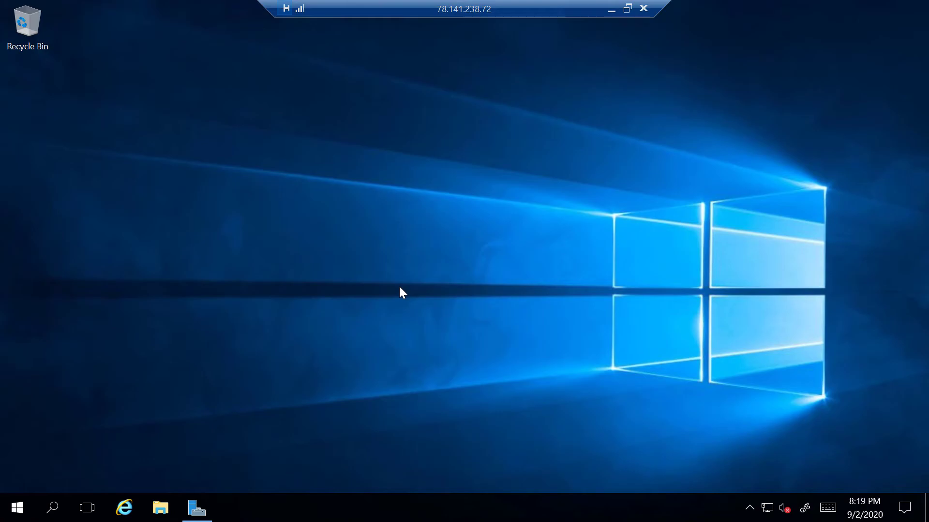
# Launch Internet Explorer 11 with recommended security settings and maximize its window
pyautogui.click(124, 508)
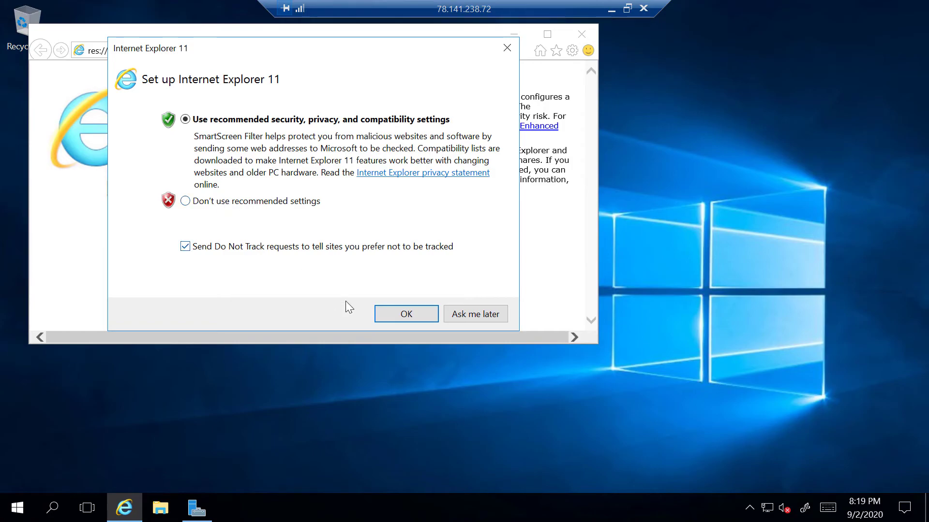
pyautogui.click(404, 313)
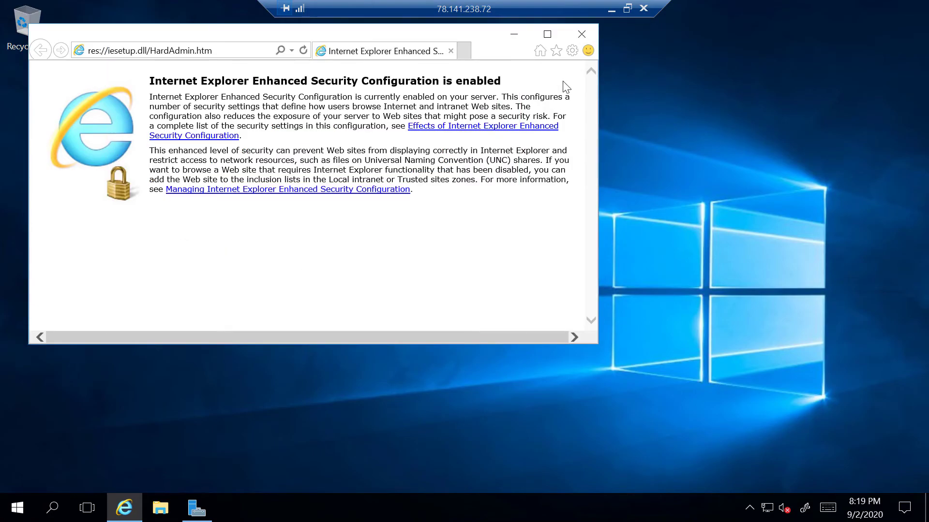
pyautogui.click(545, 35)
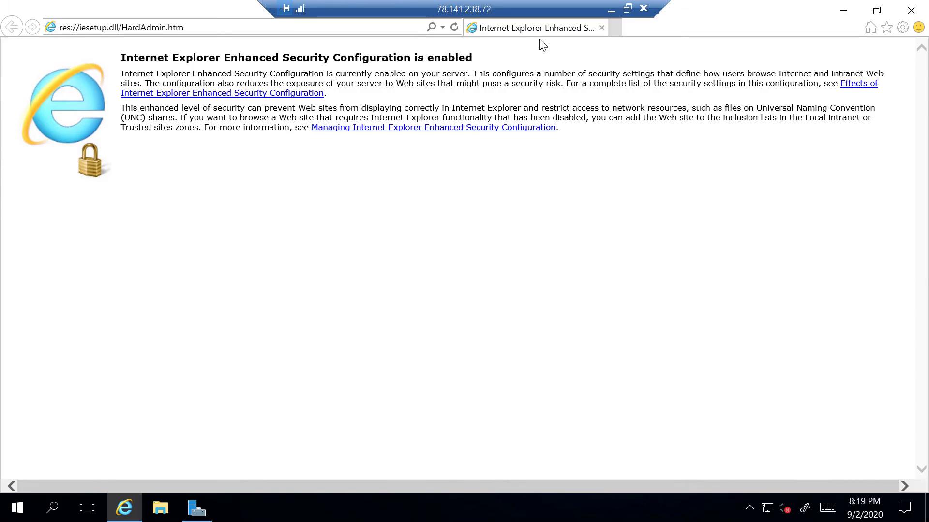
pyautogui.click(351, 27)
pyautogui.write('ww')
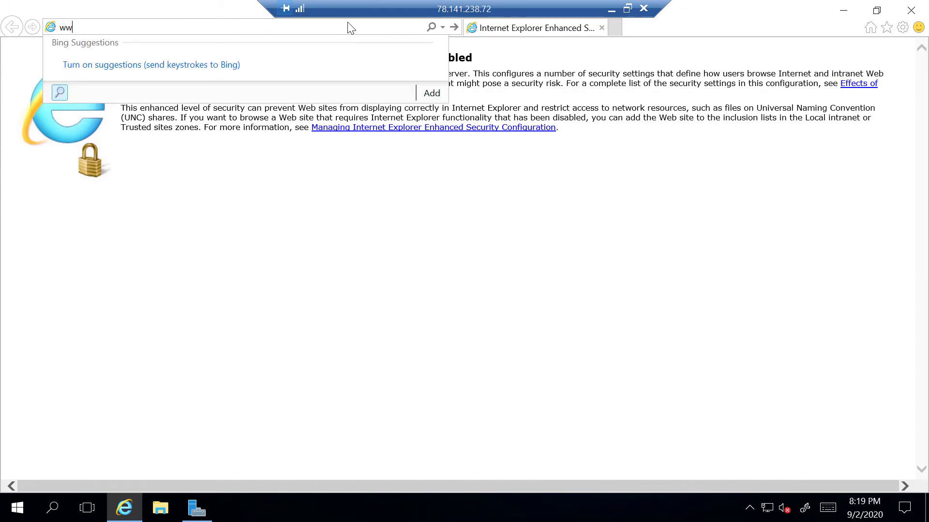
pyautogui.write('w.duckduckgo.com')
pyautogui.press('Return')
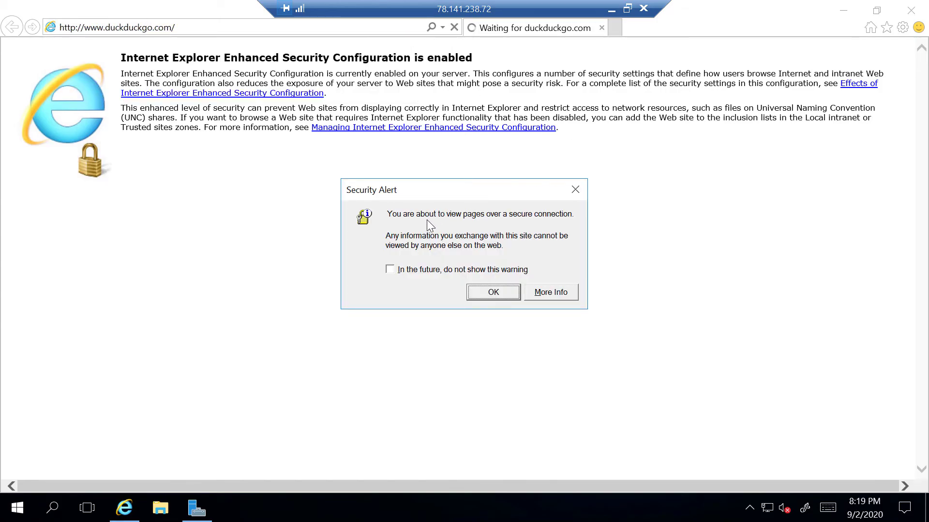
pyautogui.click(406, 271)
pyautogui.click(492, 293)
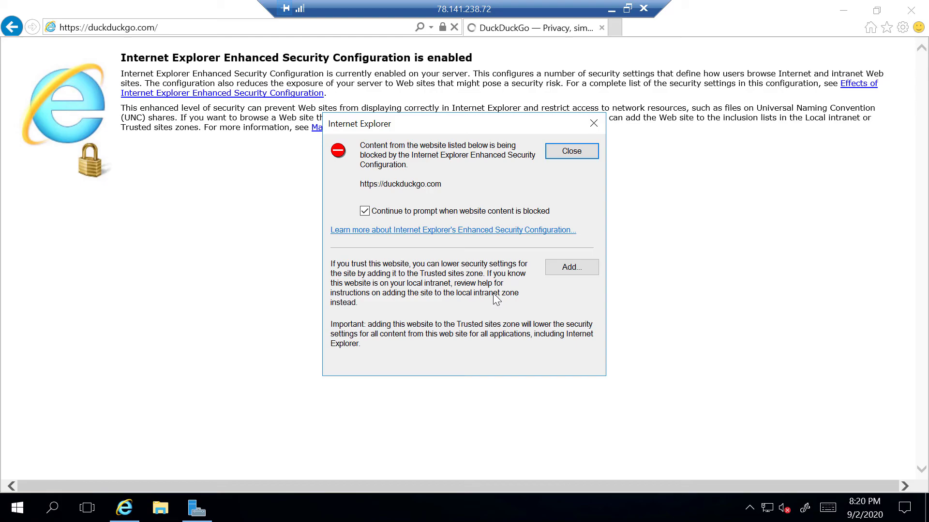
# Add duckduckgo.com to the Trusted sites zone so the home page loads
pyautogui.click(571, 267)
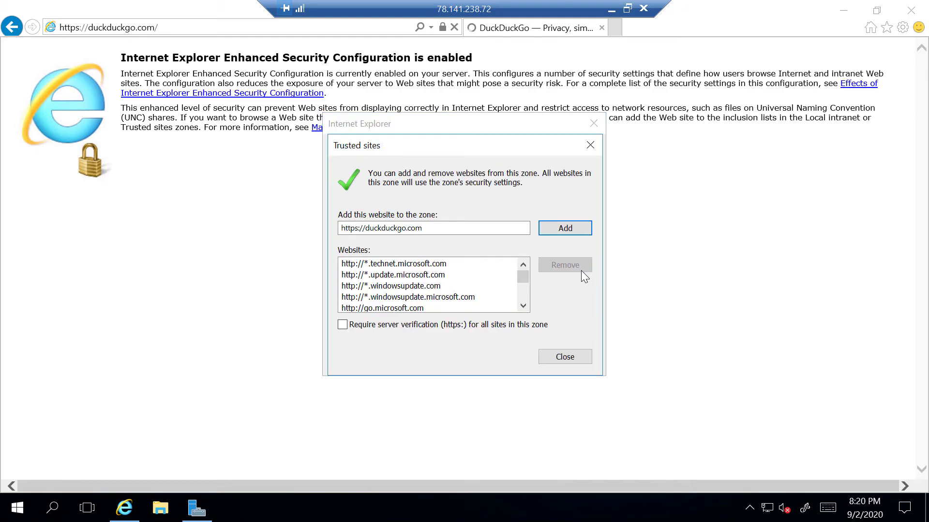
pyautogui.click(573, 225)
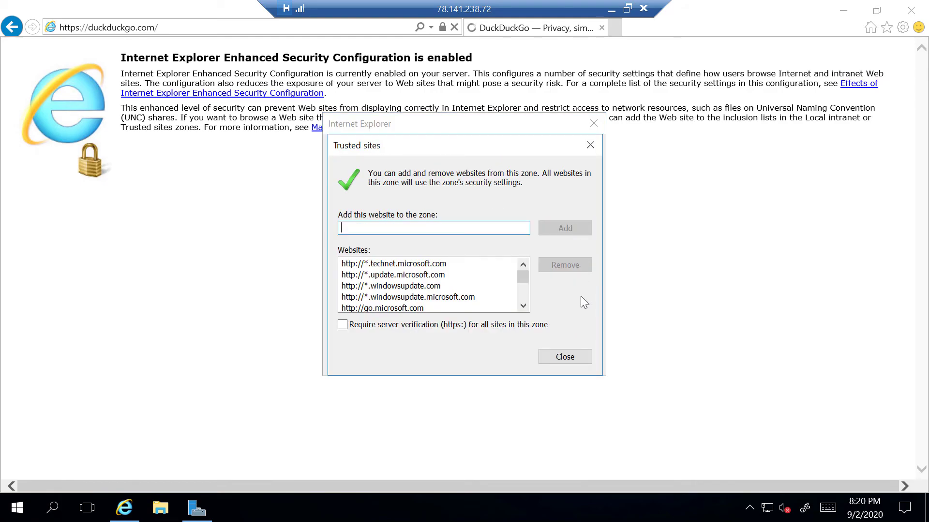
pyautogui.click(579, 358)
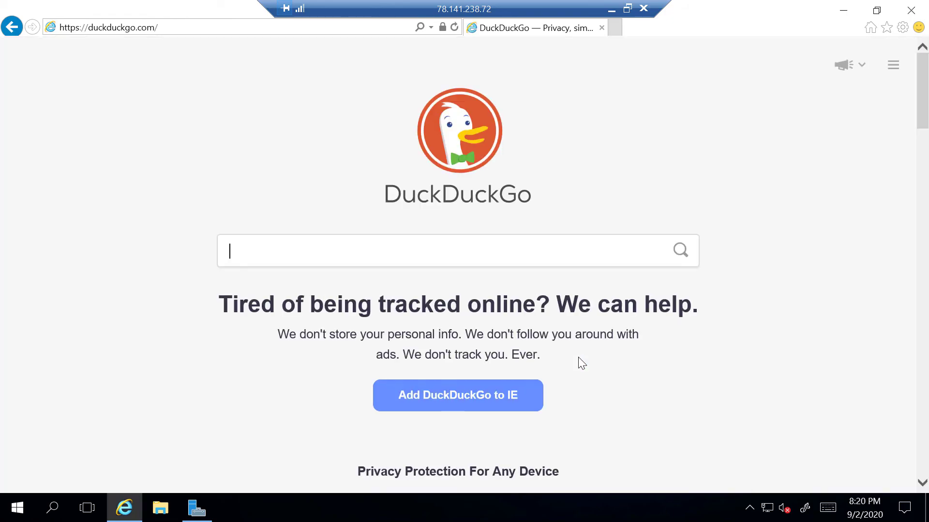